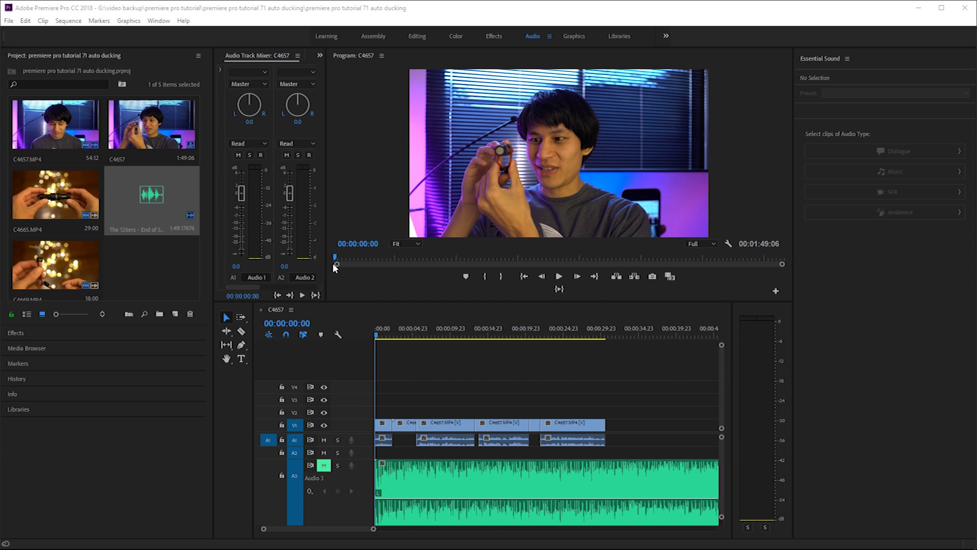
Play the C4657 sequence from the start to hear the dialogue and music
click(379, 333)
key(space)
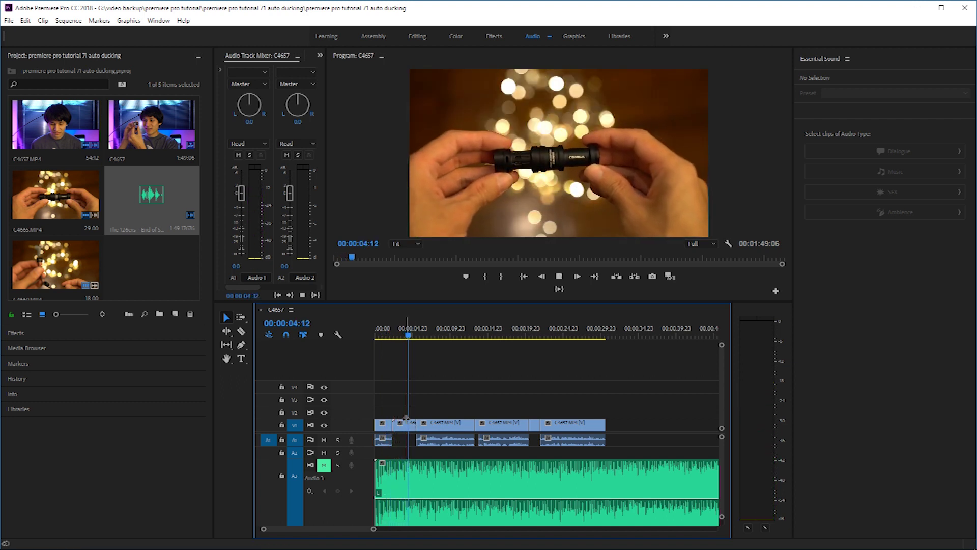
key(space)
key(space)
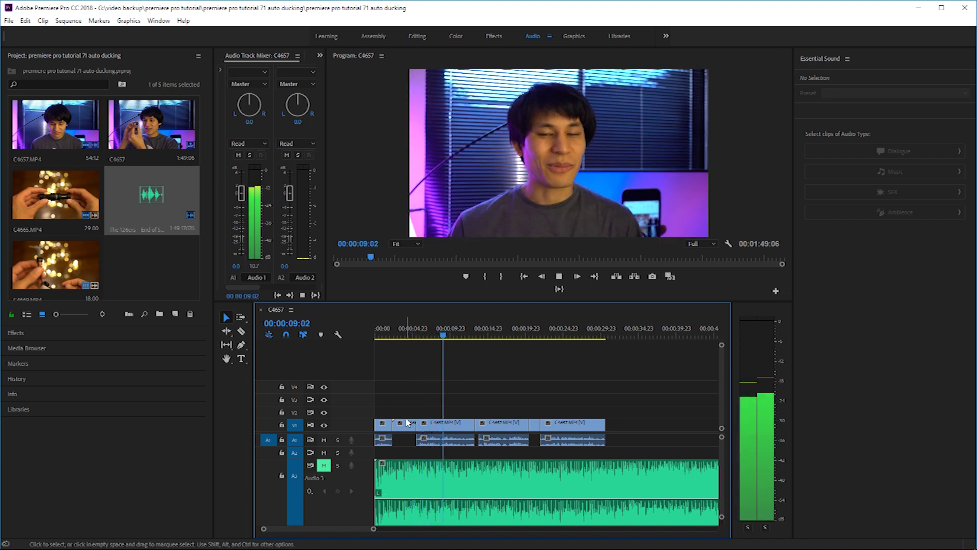
key(space)
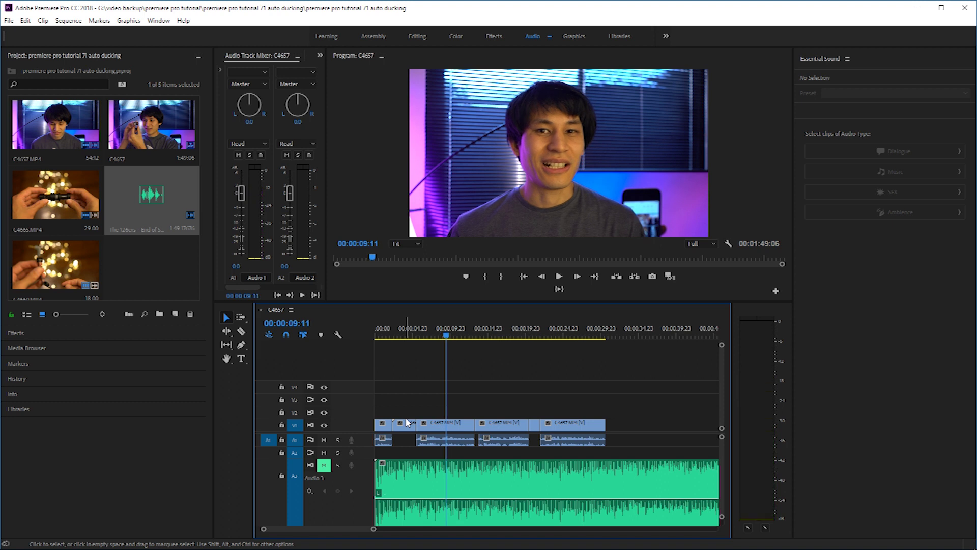
Select the music clip, park the playhead at 00:00:03:22, and select the third C4657 dialogue clip
click(493, 480)
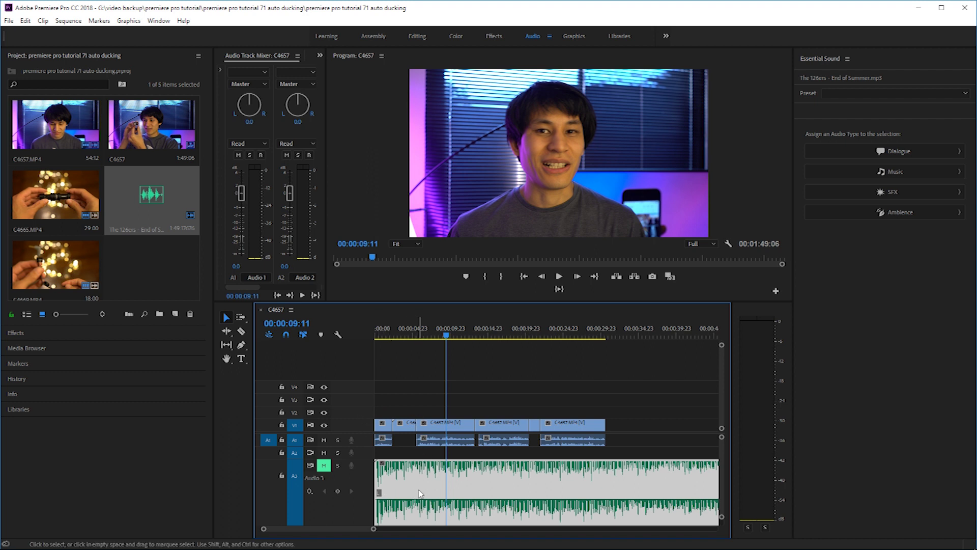
click(404, 333)
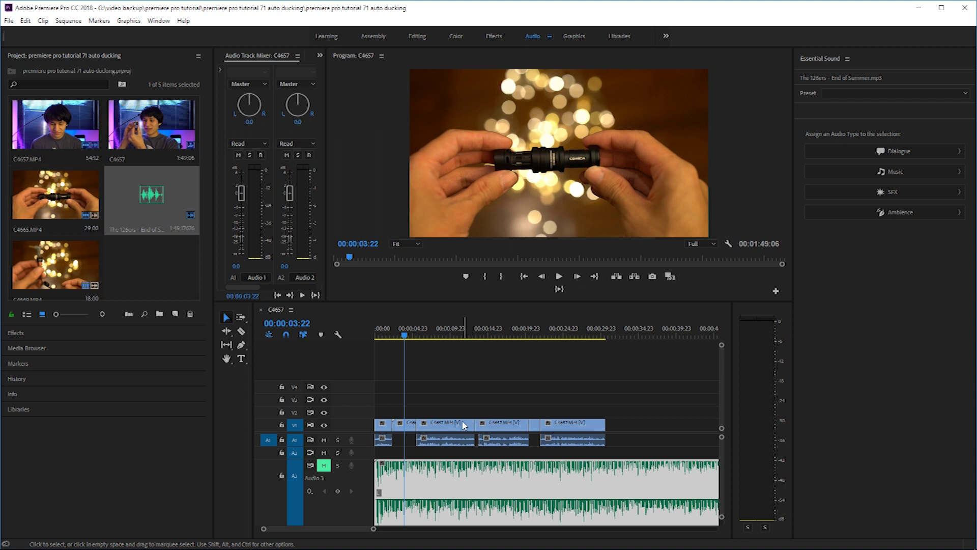
click(448, 426)
click(492, 430)
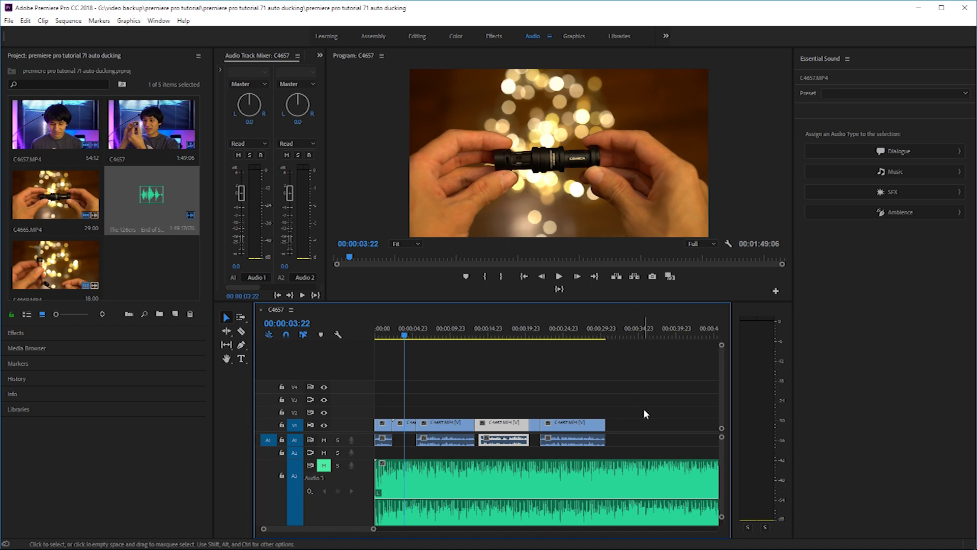
Tag all C4657 clips as Dialogue, auto-match them to -23.00 LUFS, then select the music clip
drag(641, 379, 392, 413)
click(379, 335)
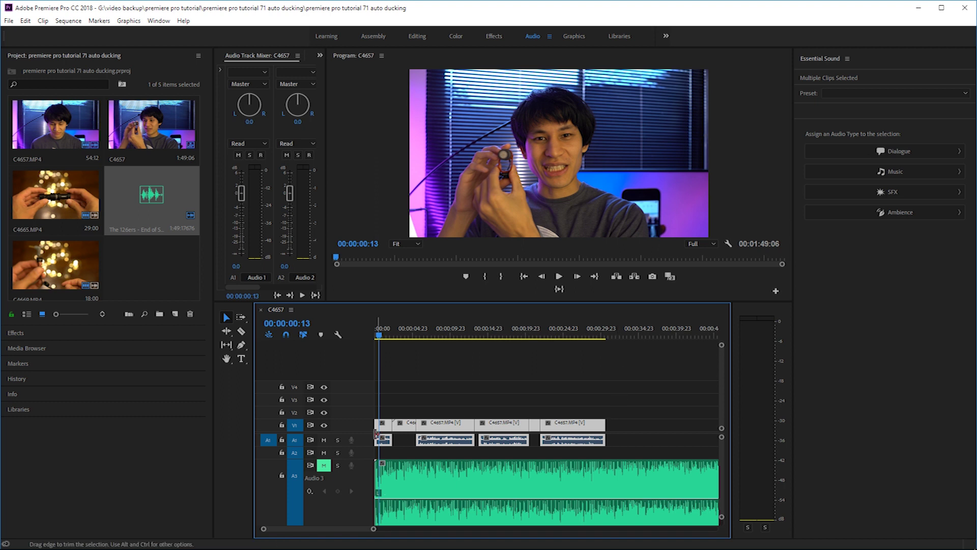
click(866, 153)
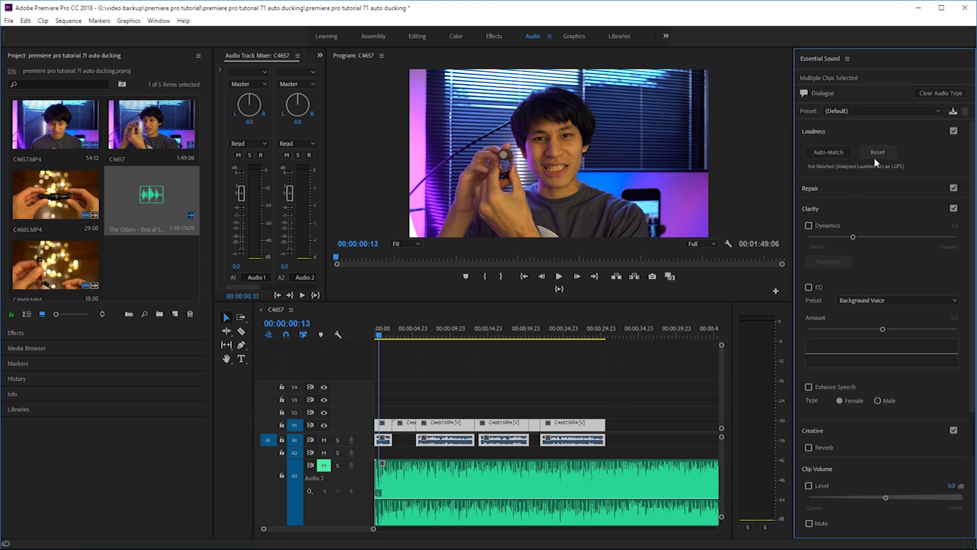
click(834, 154)
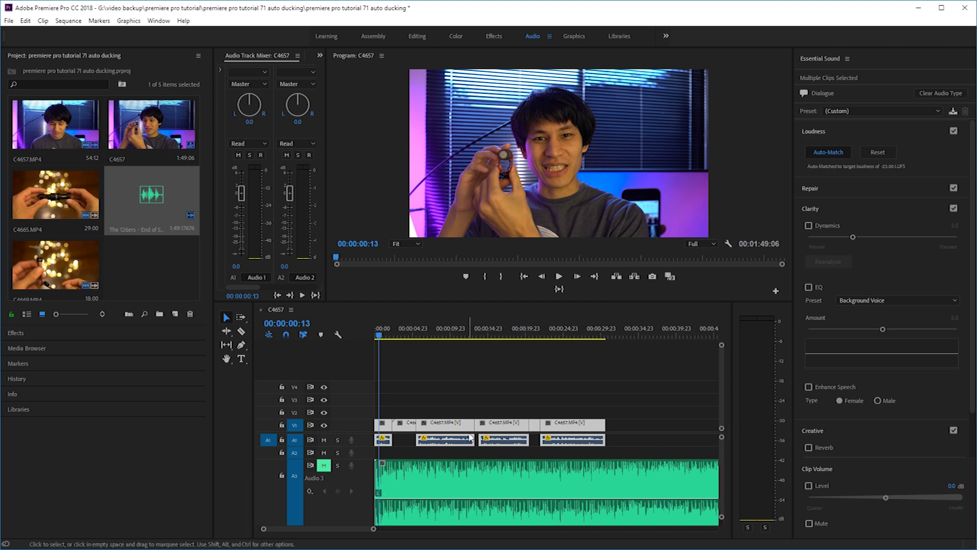
click(481, 472)
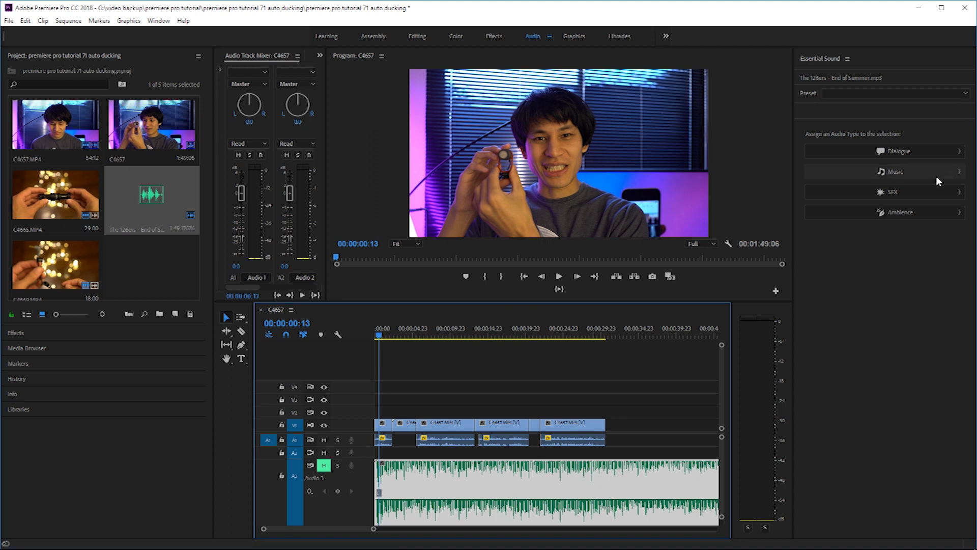
Tag End of Summer as Music and enable Ducking against Dialogue clips (6.0, -18.0 dB, 800 ms)
click(877, 176)
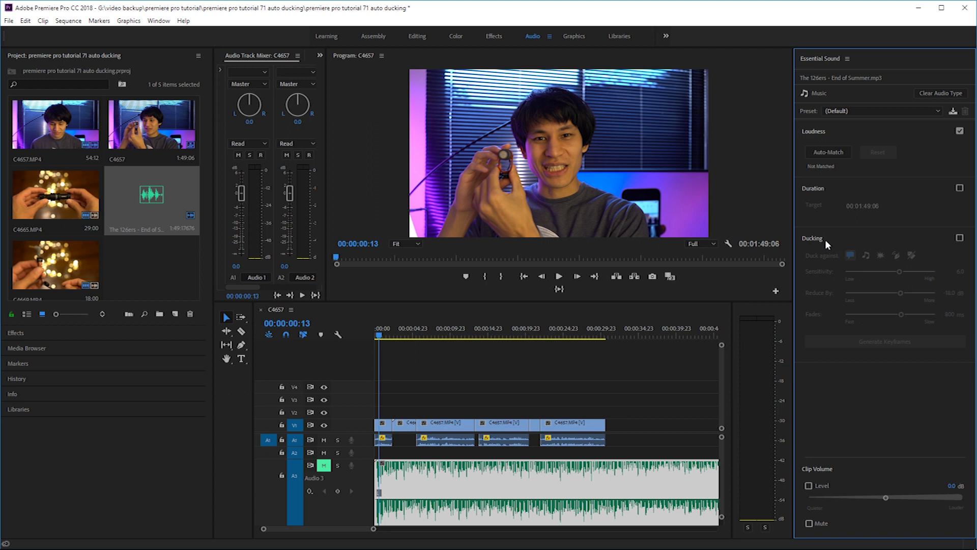
click(960, 238)
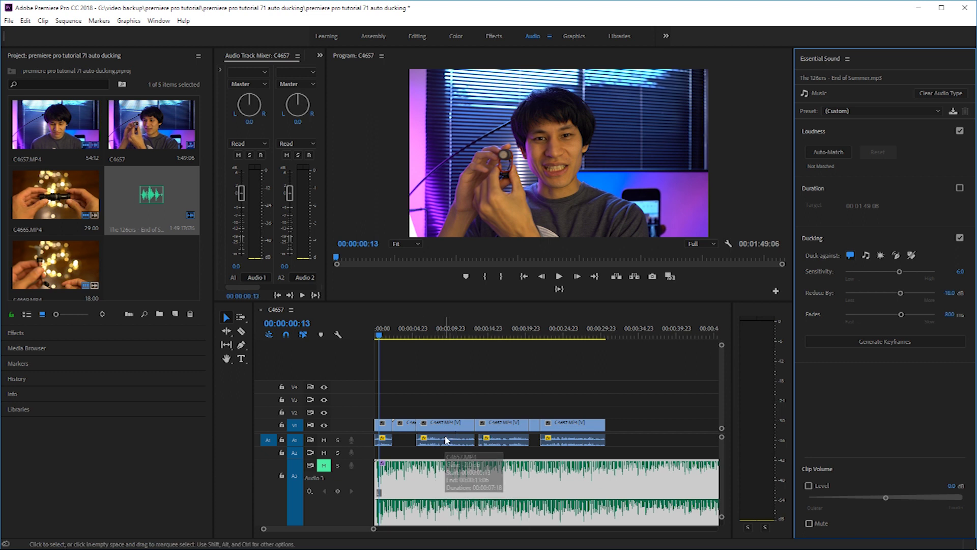
click(850, 256)
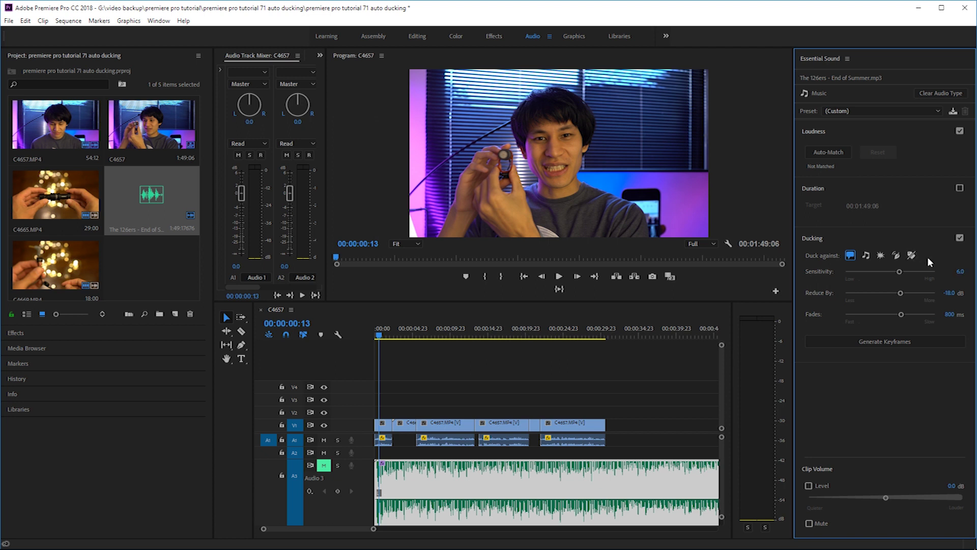
click(911, 255)
Add Music, SFX, Ambience and Auto-tagged to the duck-against types, with sensitivity at 6.3
click(896, 255)
click(880, 255)
click(866, 256)
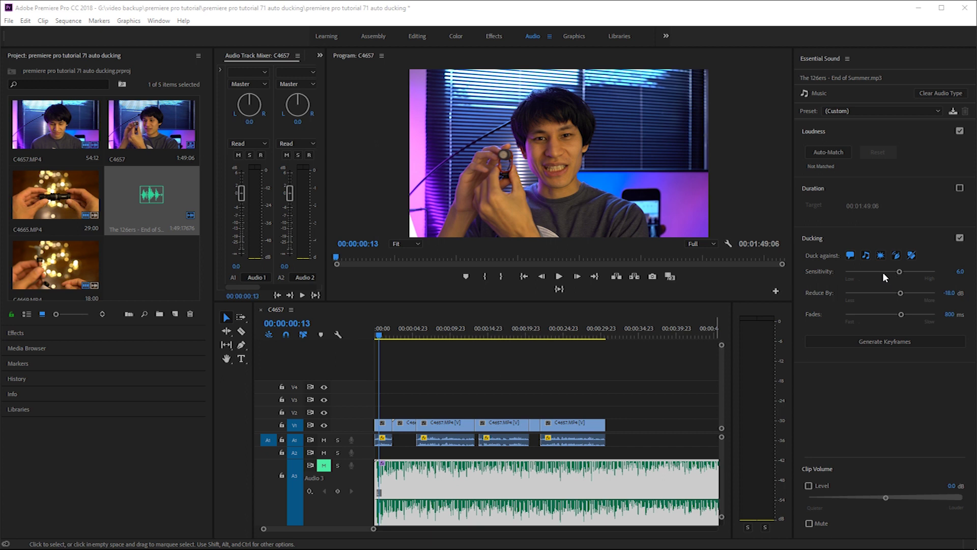
mouse_move(899, 271)
mouse_down()
mouse_move(884, 272)
mouse_move(902, 272)
mouse_up()
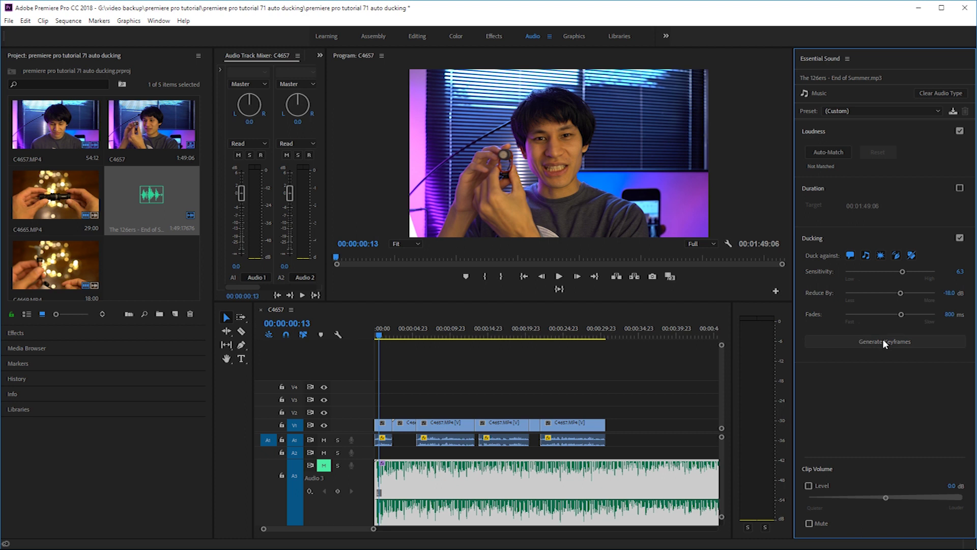
Set ducking sensitivity 5.9, reduction -24.5 dB, fades 749 ms, and generate the music's keyframes
drag(902, 271, 875, 272)
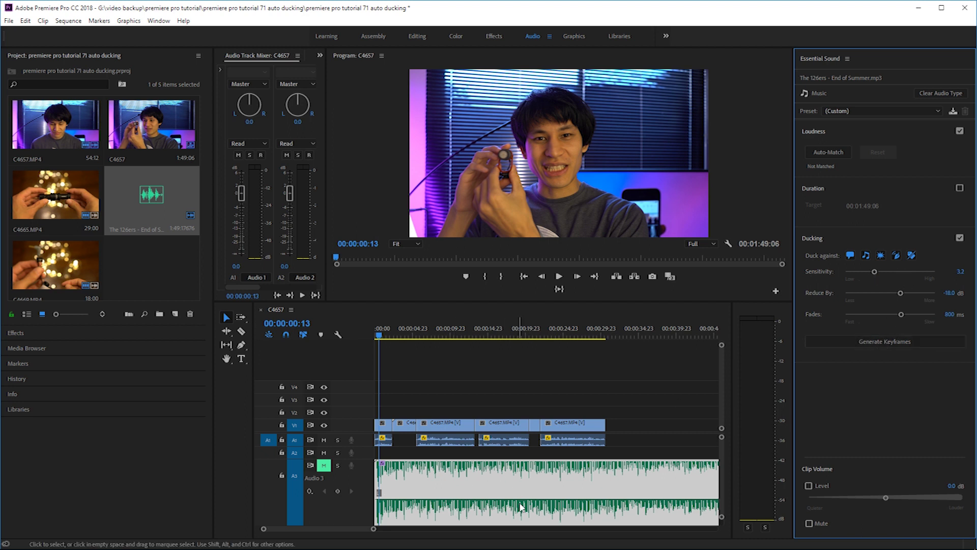
click(870, 270)
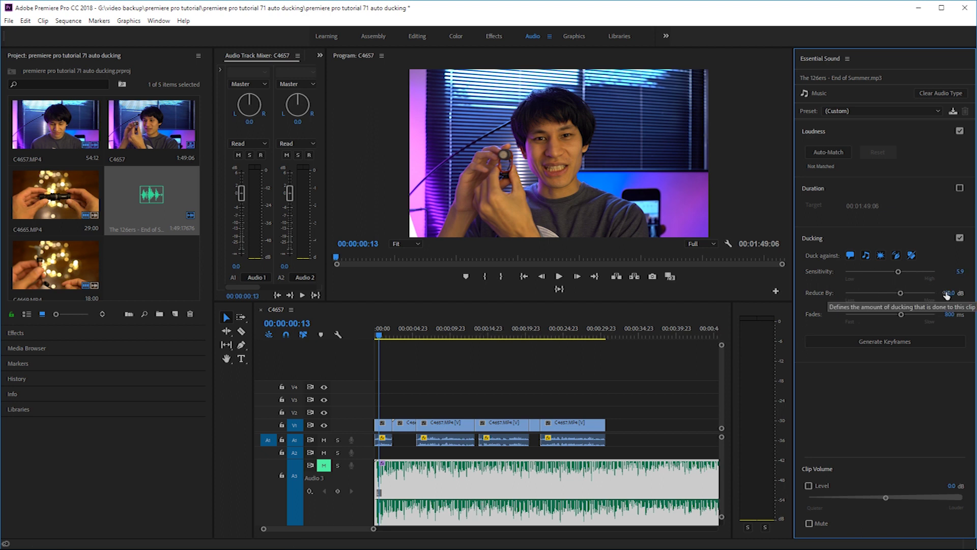
mouse_move(900, 293)
mouse_down()
mouse_move(886, 293)
mouse_move(912, 296)
mouse_up()
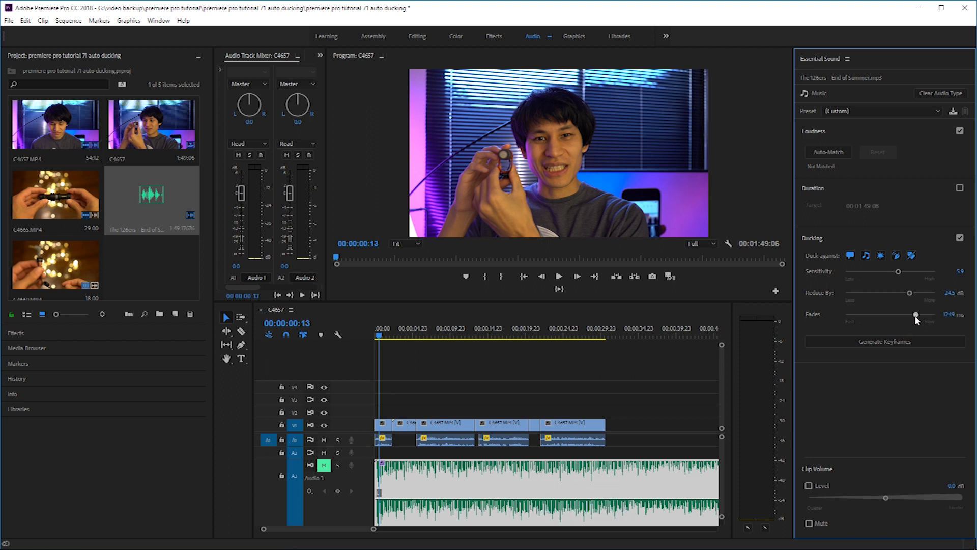
drag(914, 314, 874, 315)
drag(875, 315, 878, 315)
click(895, 342)
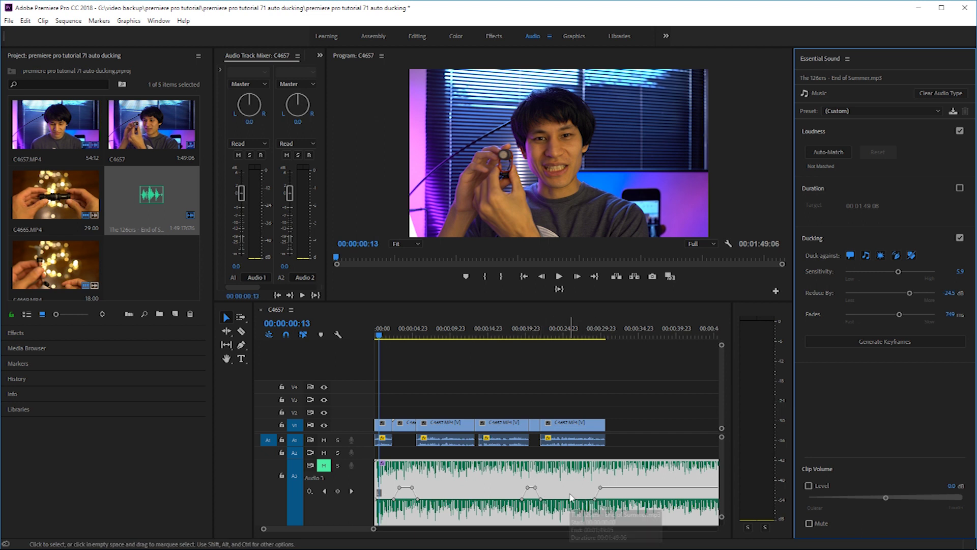
click(381, 333)
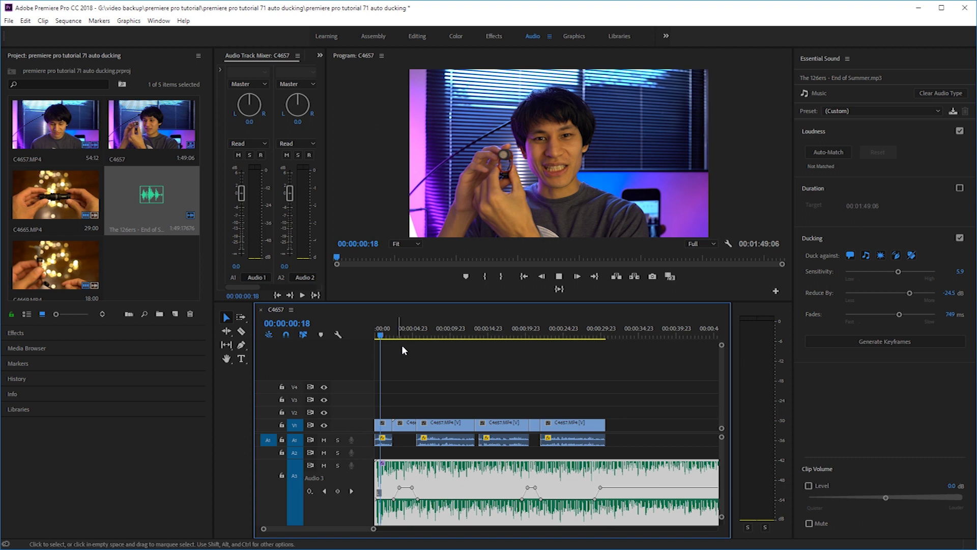
key(space)
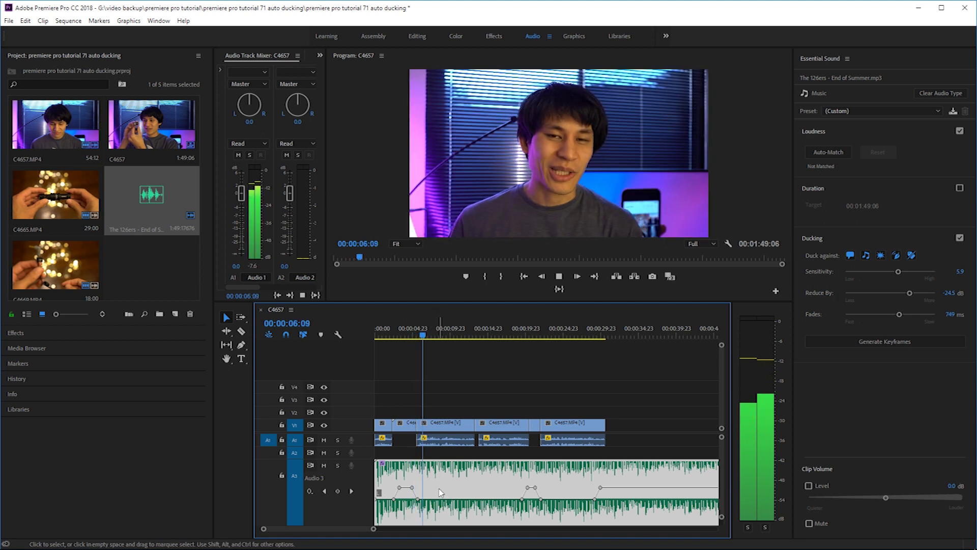
key(space)
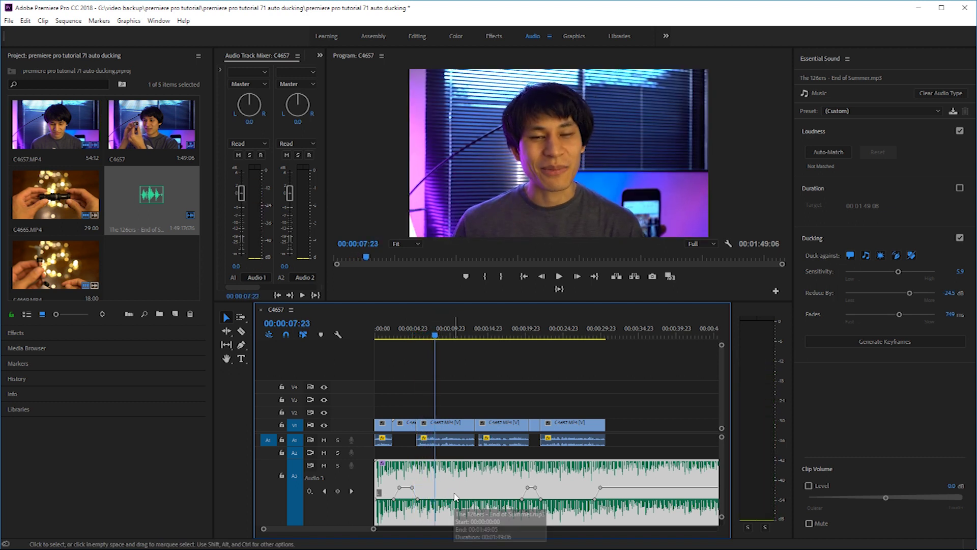
click(382, 332)
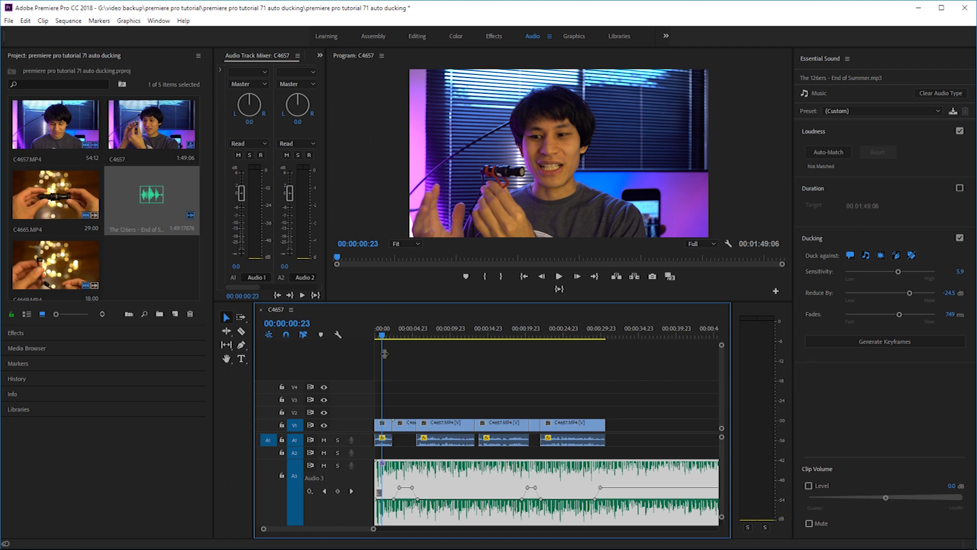
key(space)
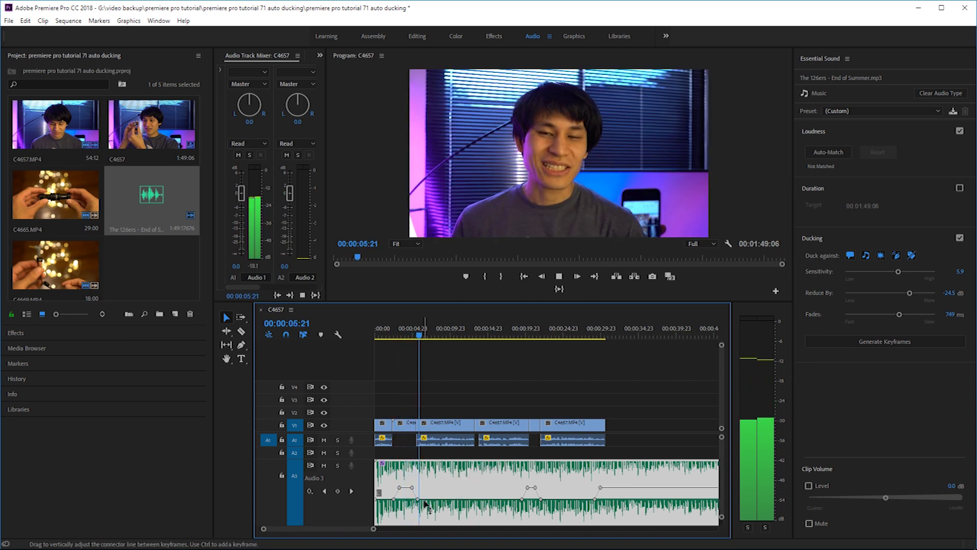
key(space)
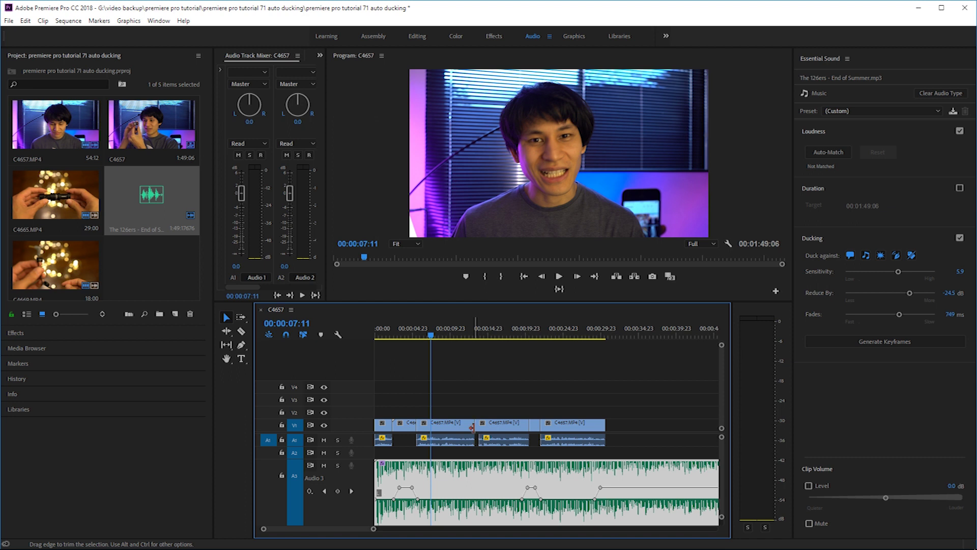
click(469, 330)
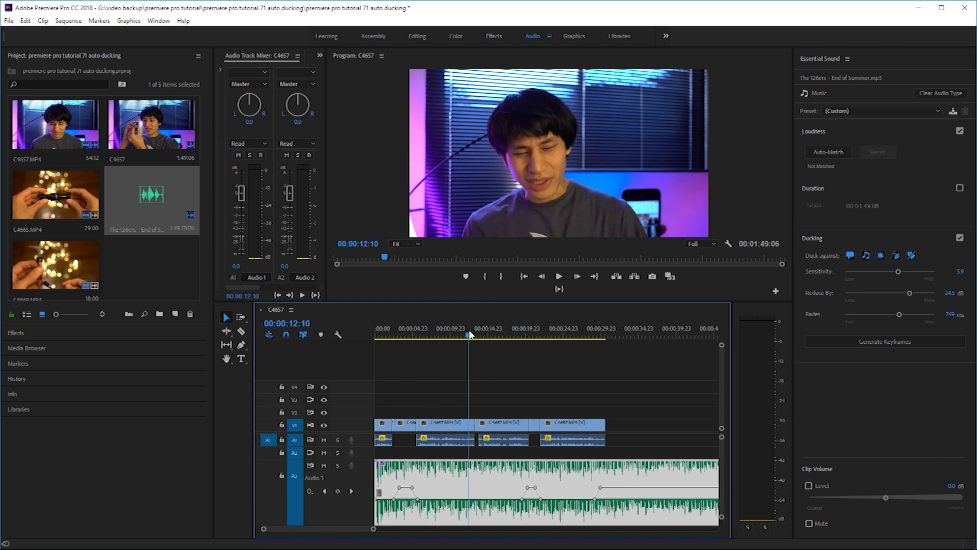
key(space)
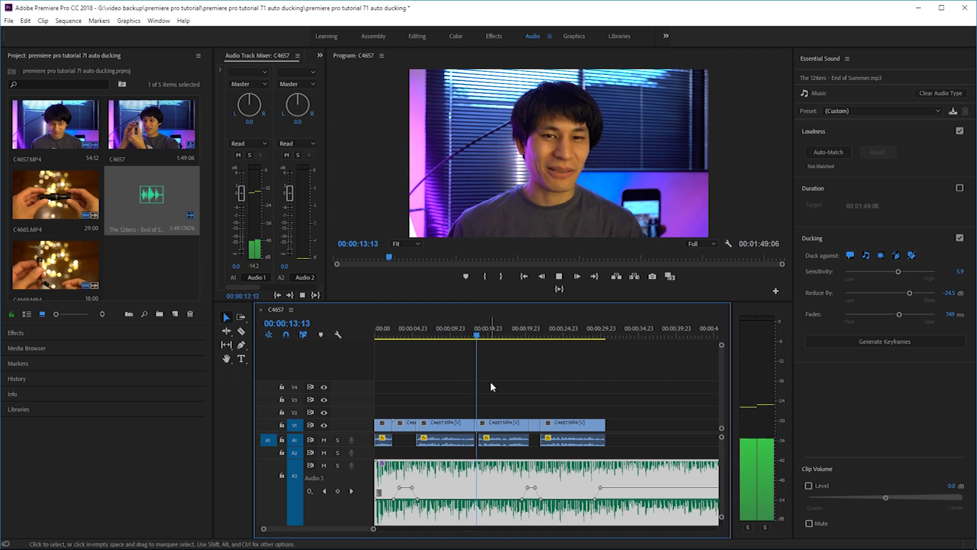
key(space)
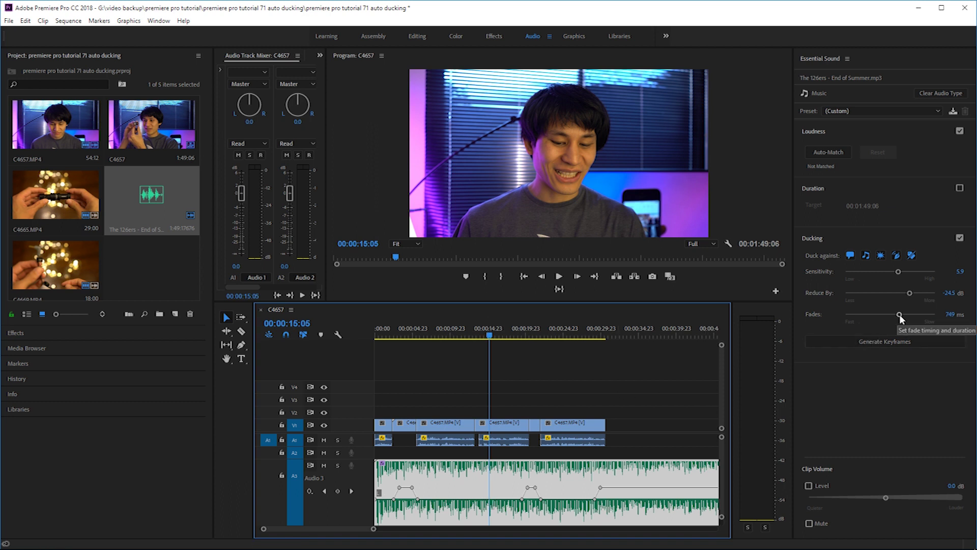
drag(899, 314, 860, 315)
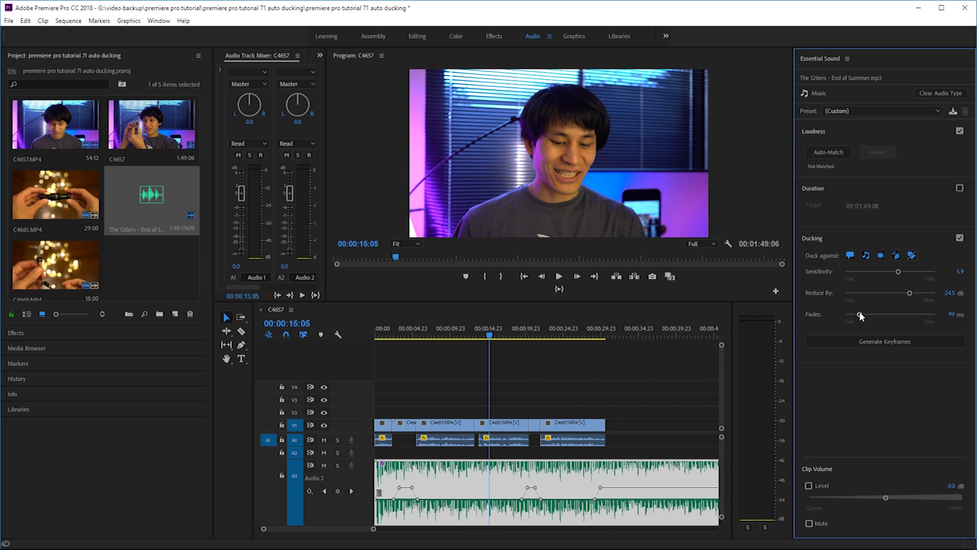
Regenerate the ducking keyframes with 99 ms fades and preview the sequence from the start
click(883, 339)
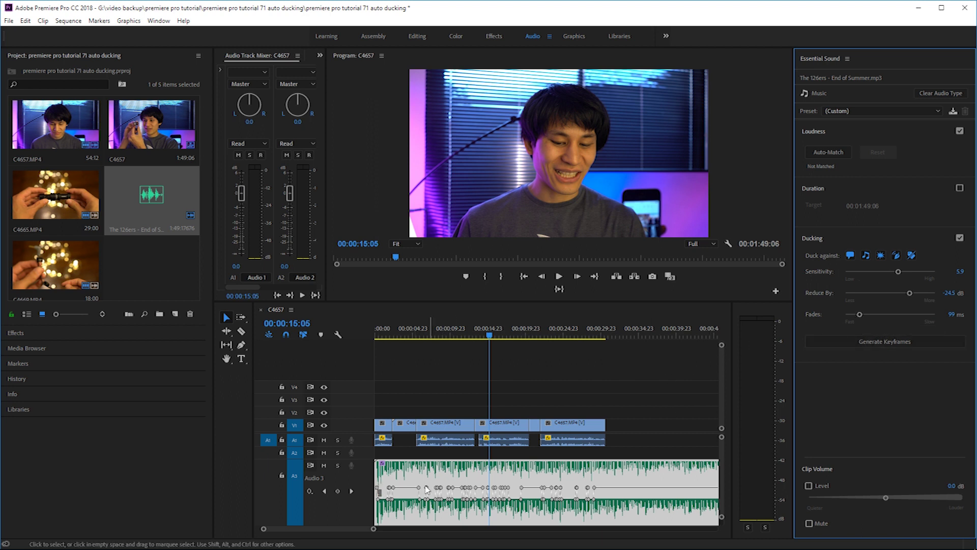
click(379, 335)
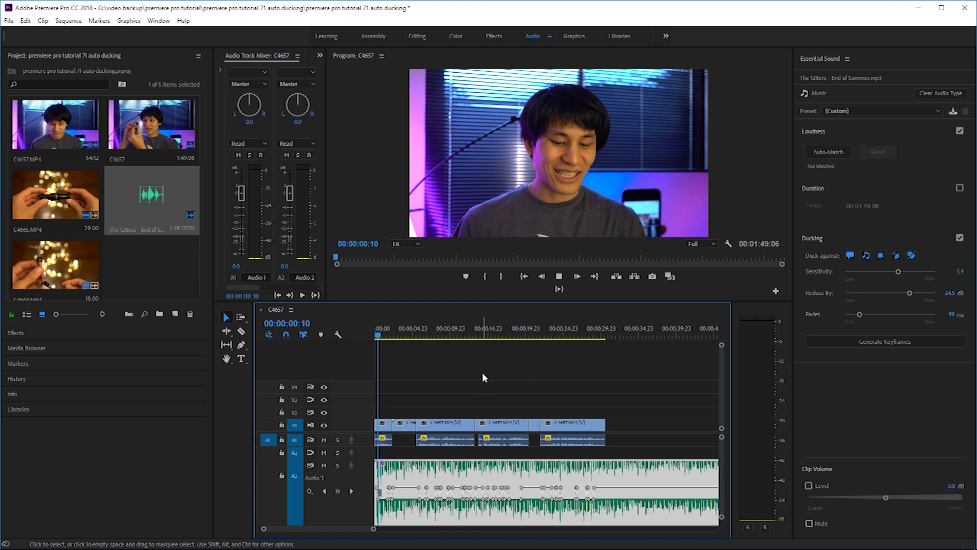
key(space)
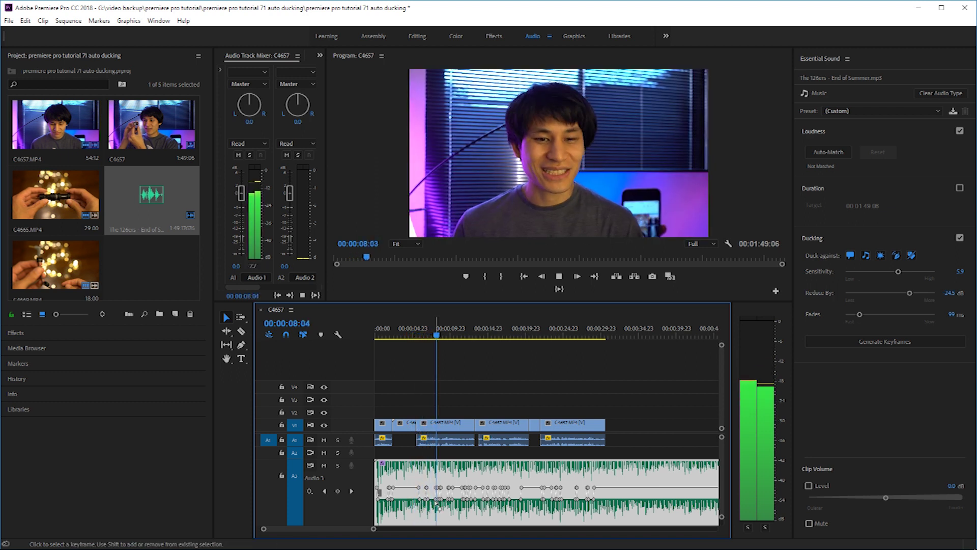
key(space)
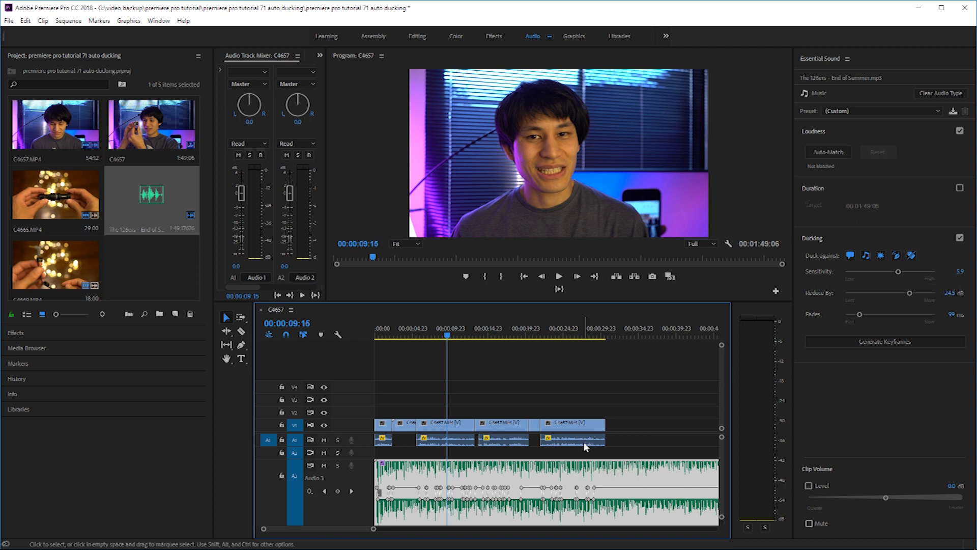
Raise ducking sensitivity to 8.4, regenerate the keyframes, and preview from the beginning
drag(899, 271, 917, 272)
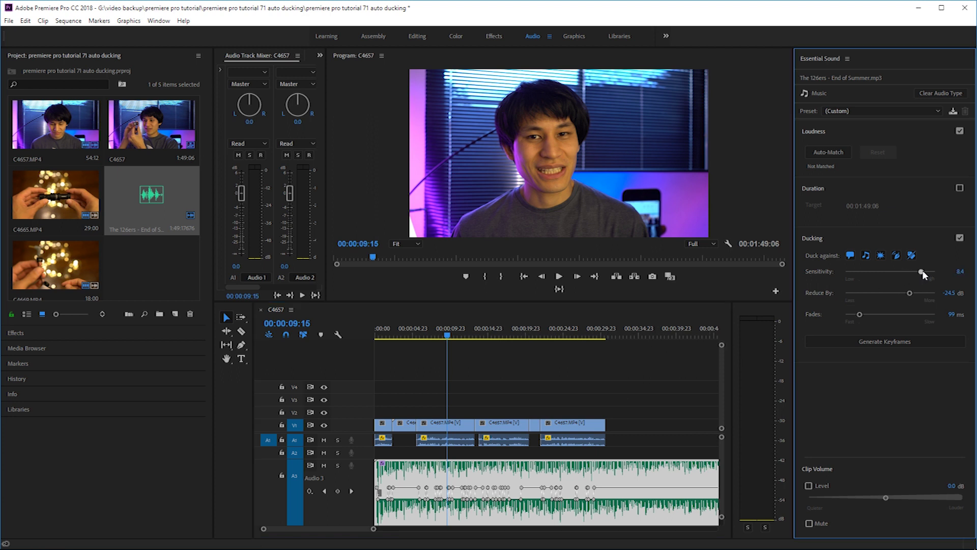
click(915, 339)
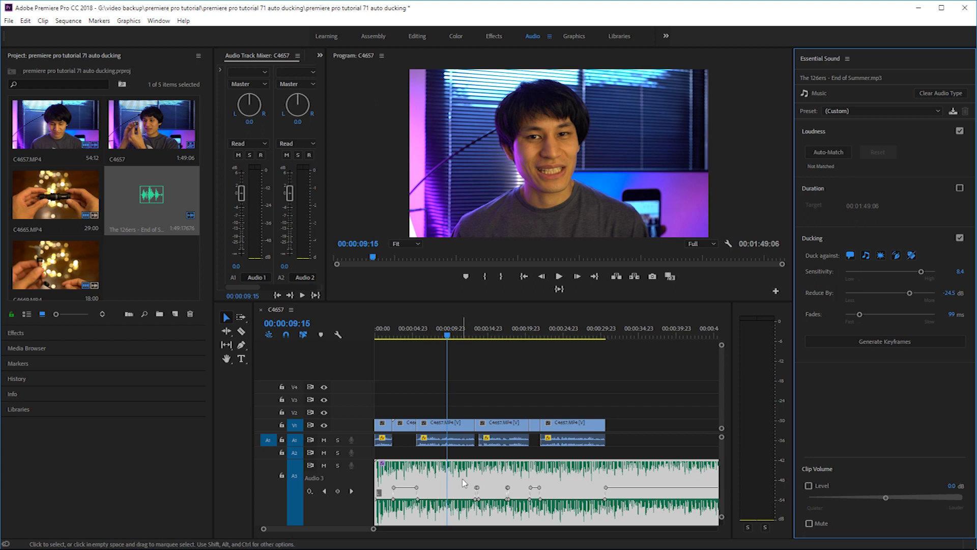
click(384, 331)
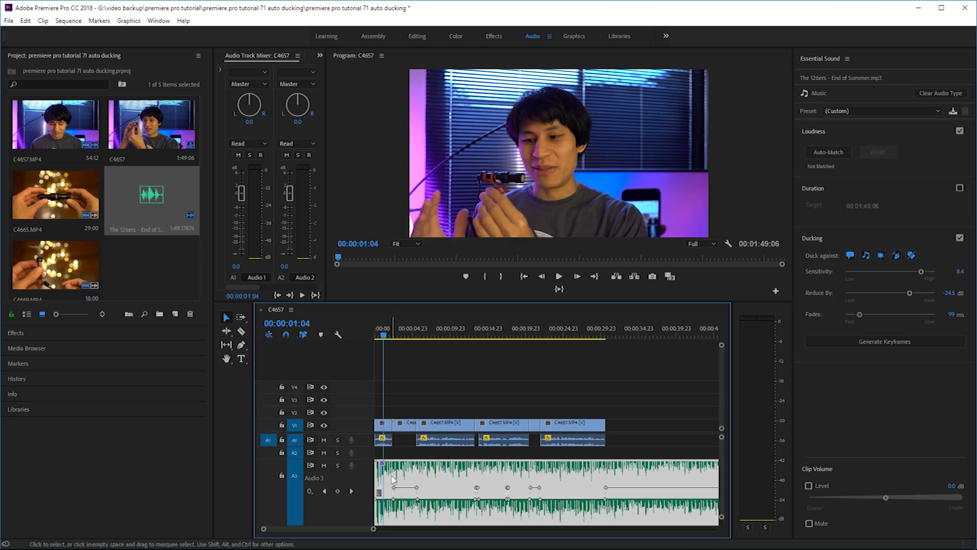
key(space)
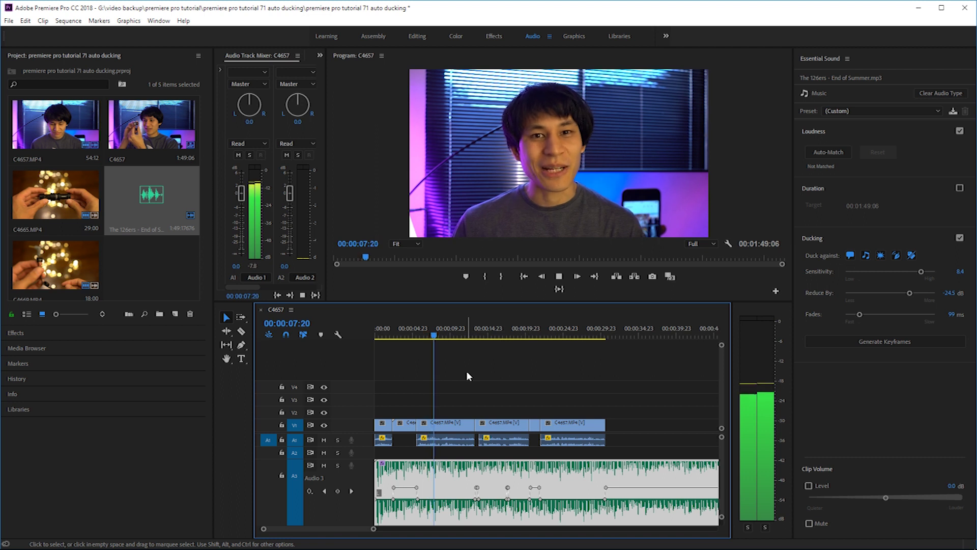
key(space)
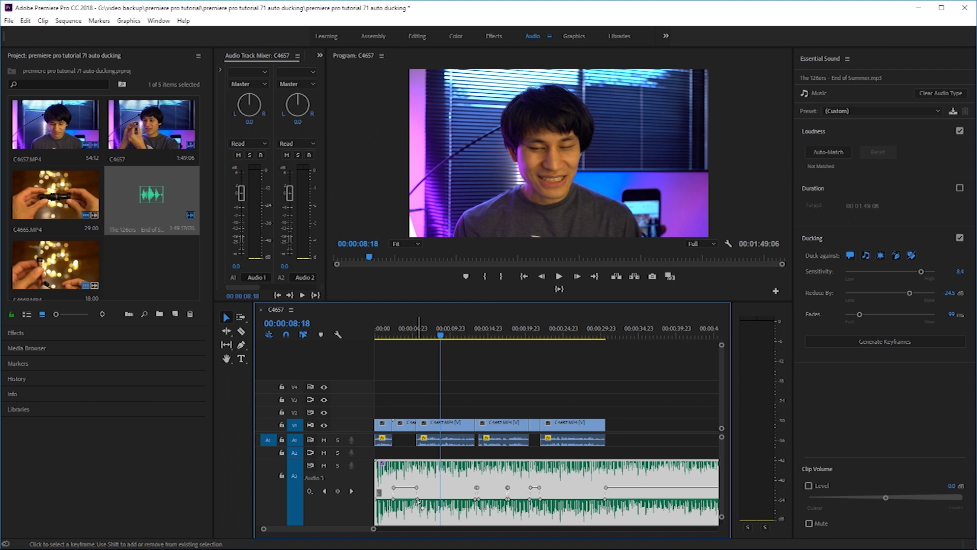
Preview the regenerated ducking again from about 12 seconds
mouse_move(423, 505)
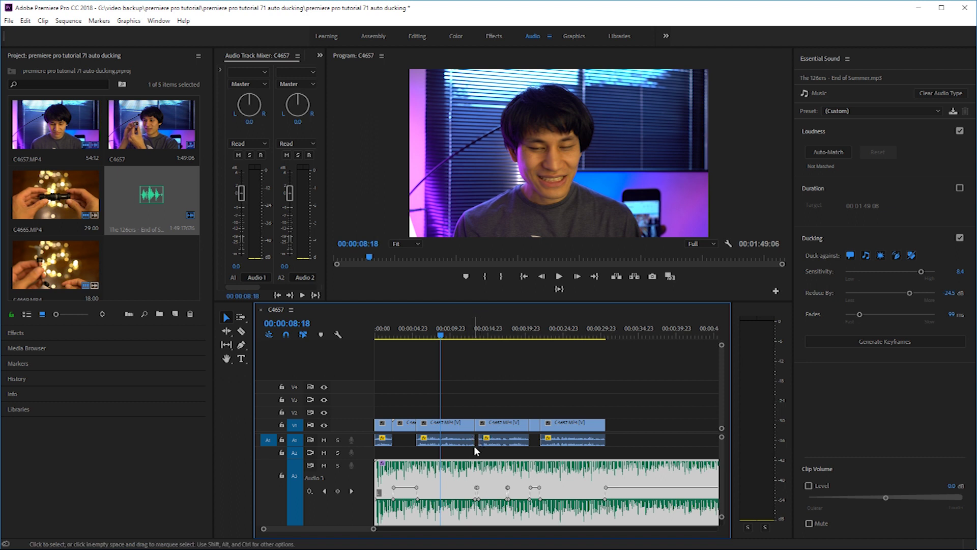
click(471, 331)
key(space)
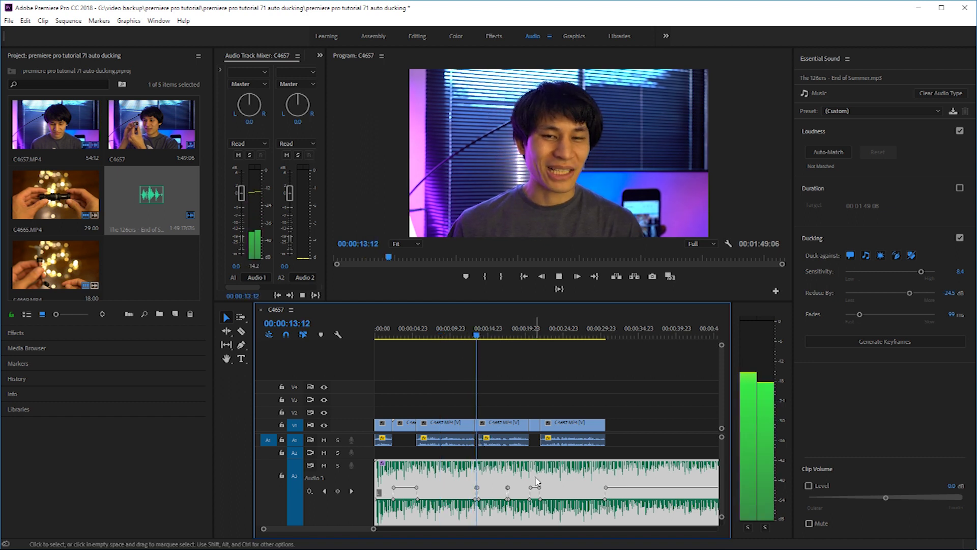
key(space)
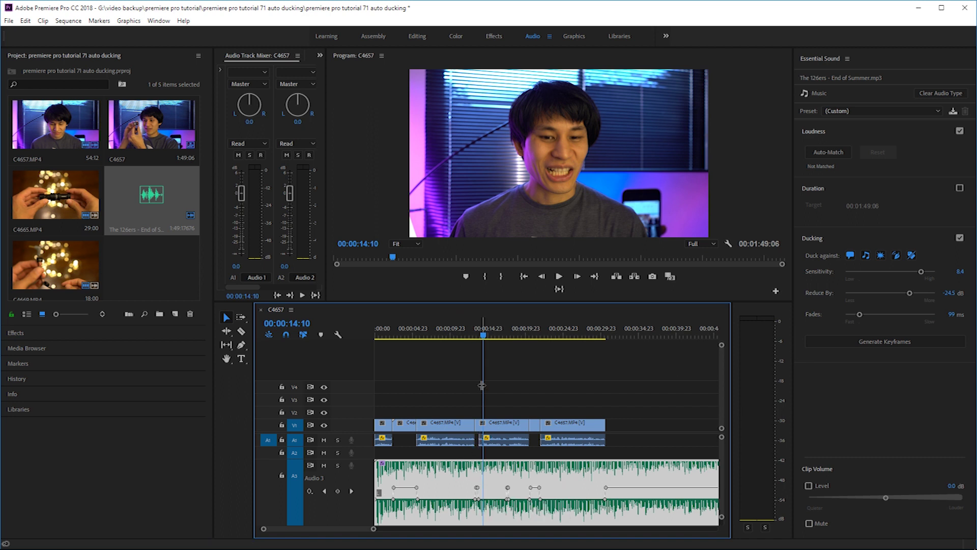
Set fades to 803 ms and sensitivity to 7.1, preview from about 19 seconds, then lower sensitivity to 6.3
drag(870, 314, 878, 314)
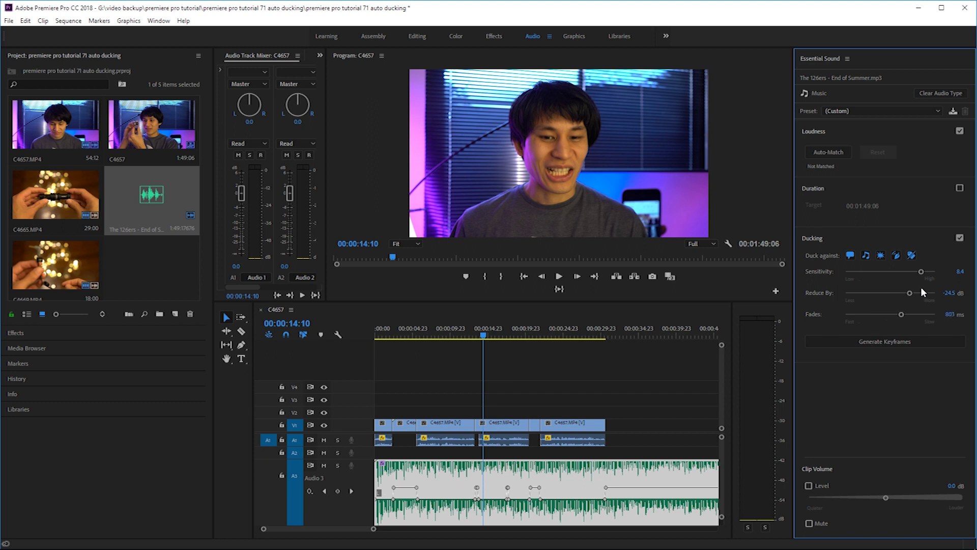
drag(925, 274, 911, 271)
click(526, 334)
key(space)
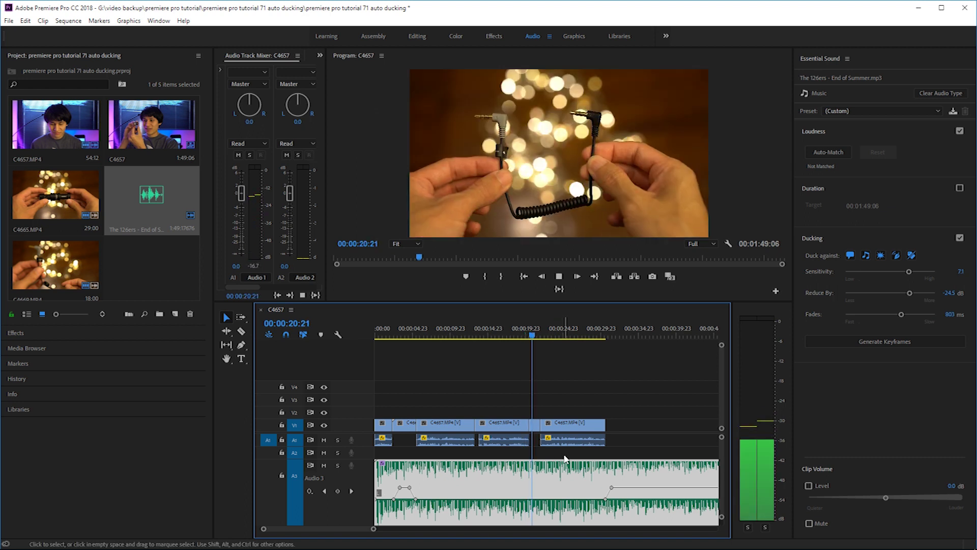
key(space)
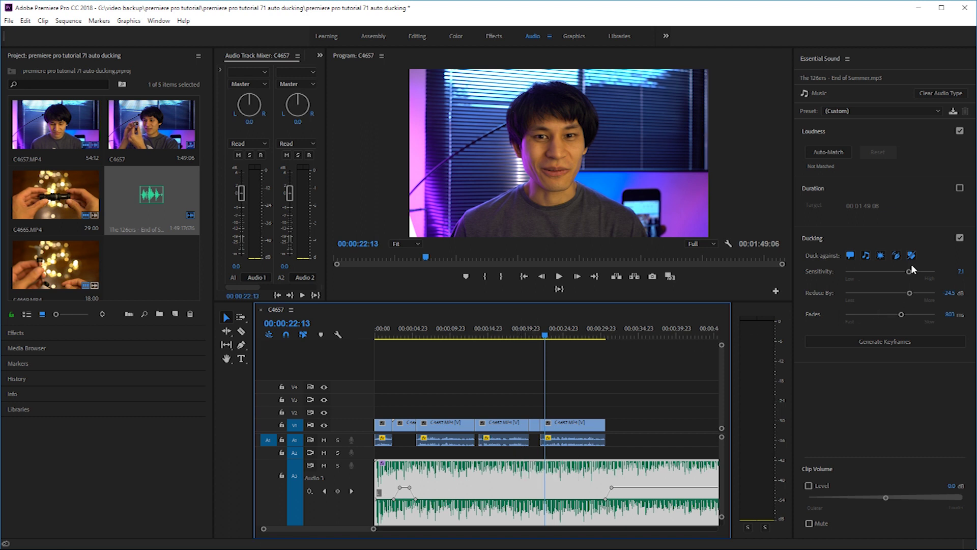
drag(907, 274, 901, 273)
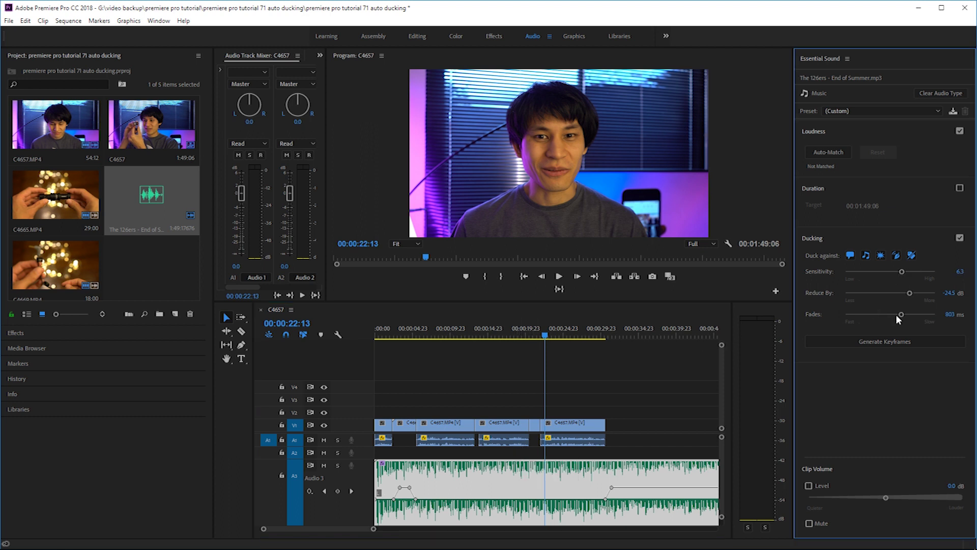
Shorten fades to 672 ms, regenerate the ducking keyframes, and preview from about 18 seconds
drag(899, 315, 896, 315)
click(895, 339)
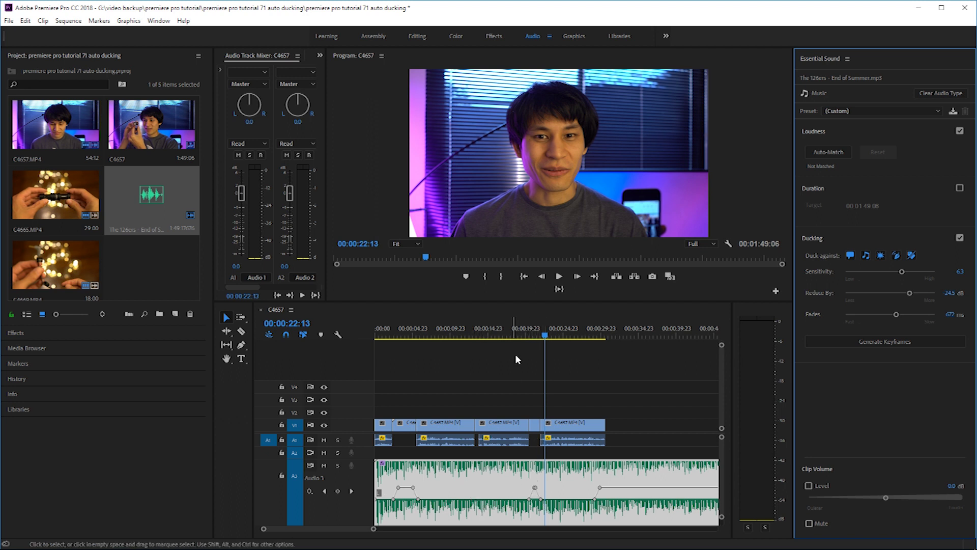
click(517, 331)
key(space)
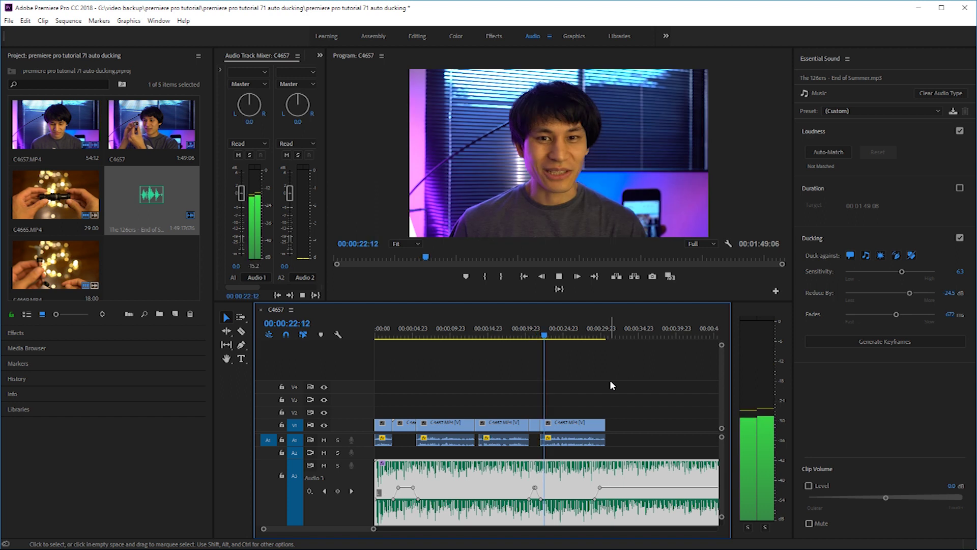
key(space)
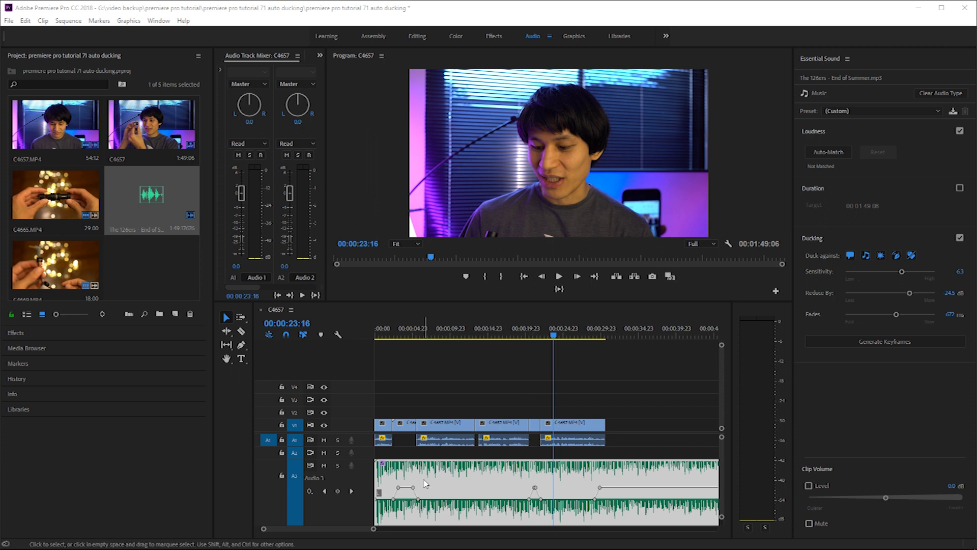
Raise the 5-second keyframe, add three keyframes lifting one to -14.95 dB, and move another to 20 s at 2.12 dB
drag(412, 487, 411, 485)
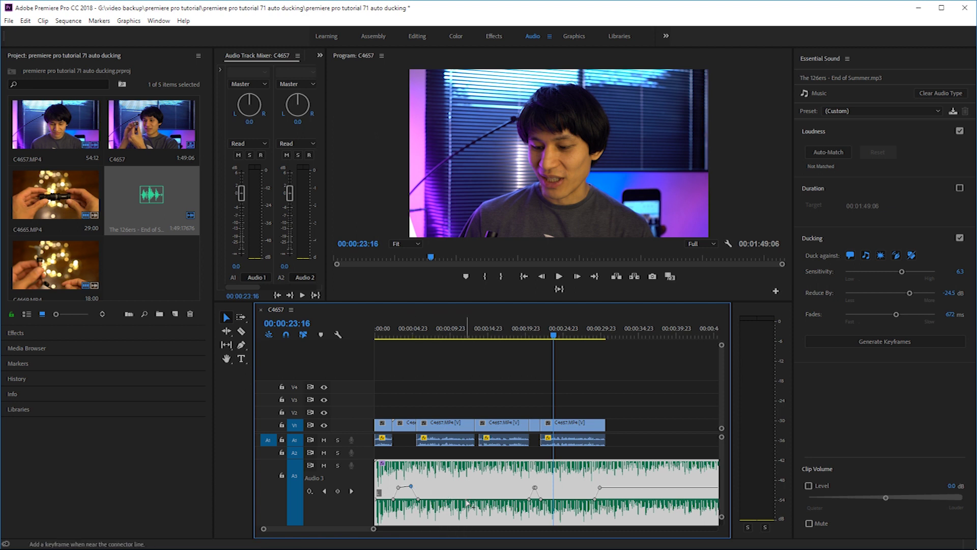
ctrl+click(462, 498)
ctrl+click(497, 498)
ctrl+click(480, 498)
drag(480, 499, 477, 481)
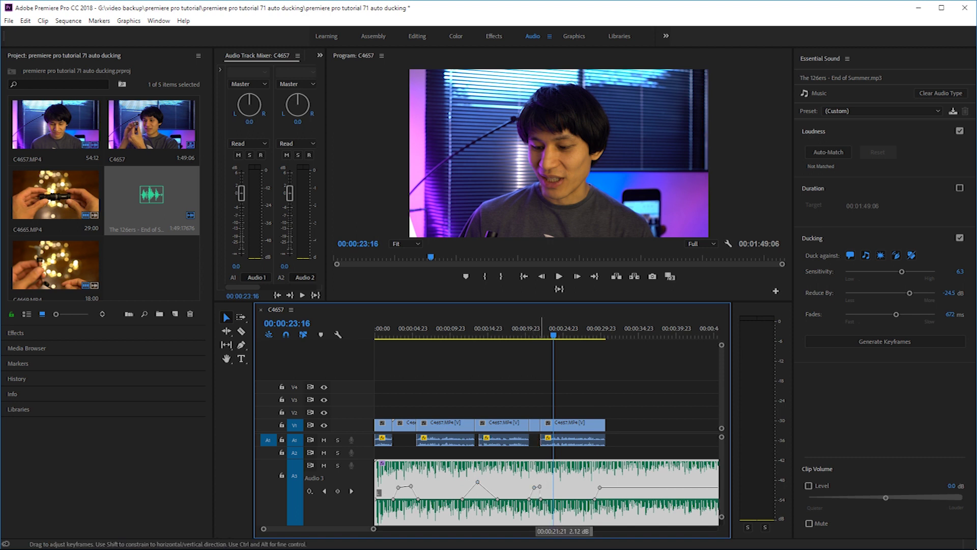
drag(535, 488, 526, 486)
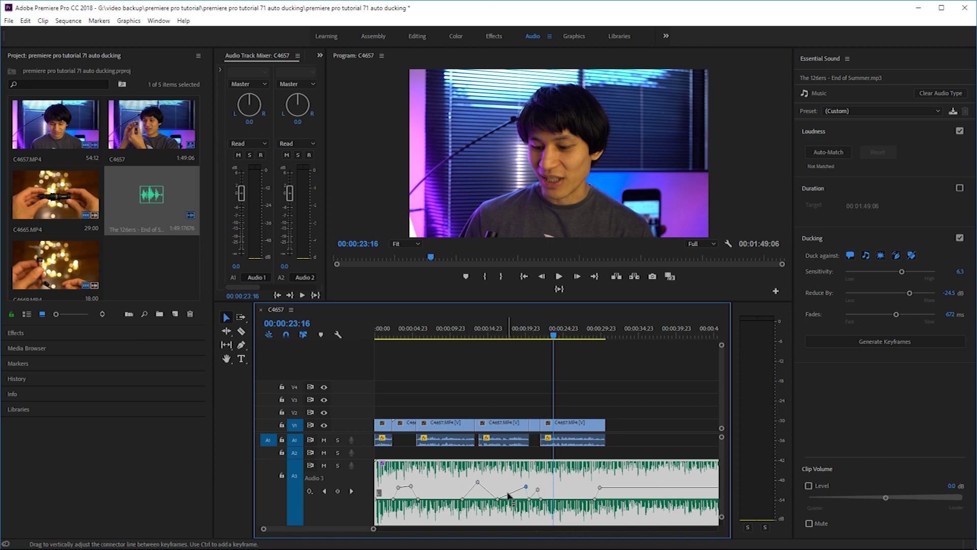